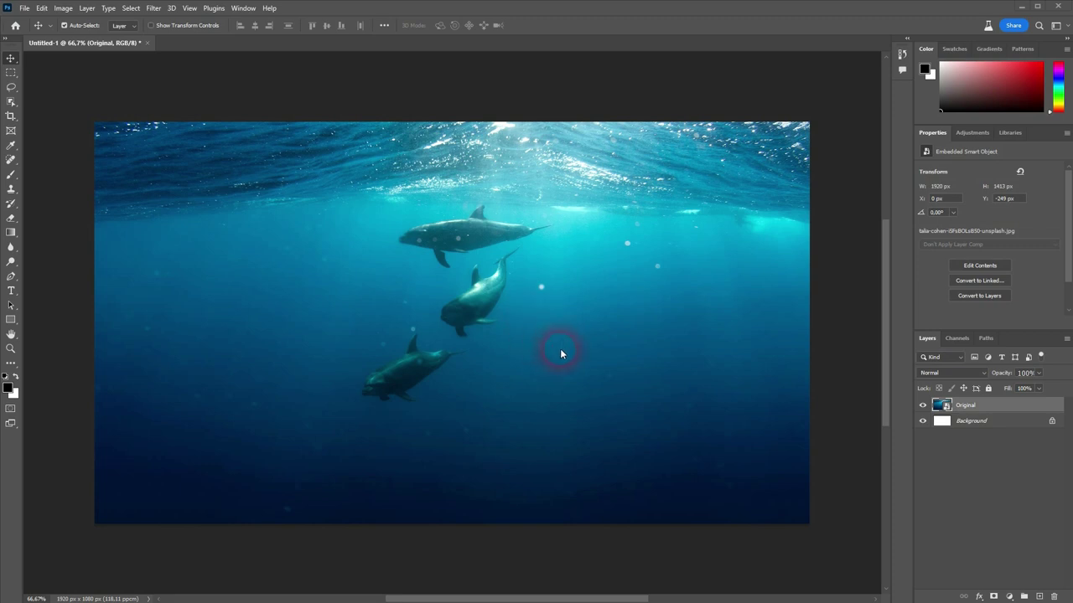
Lasso the lower-right water with a freehand selection and start a Generative Fill there
click(15, 86)
click(60, 92)
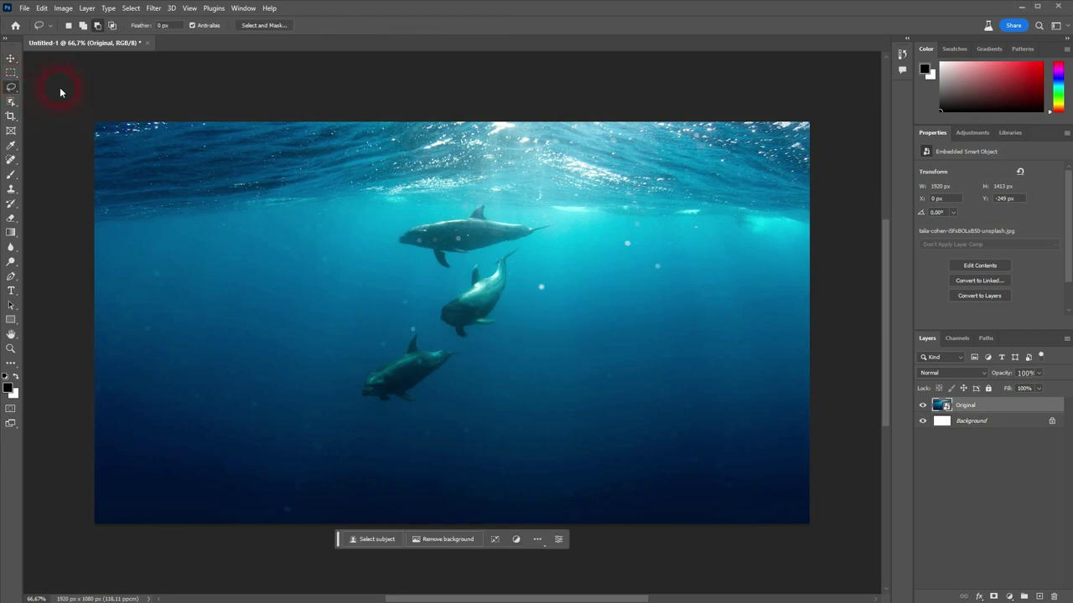
mouse_move(826, 342)
mouse_down()
mouse_move(557, 393)
mouse_move(532, 415)
mouse_move(553, 456)
mouse_move(740, 470)
mouse_move(876, 443)
mouse_up()
click(607, 492)
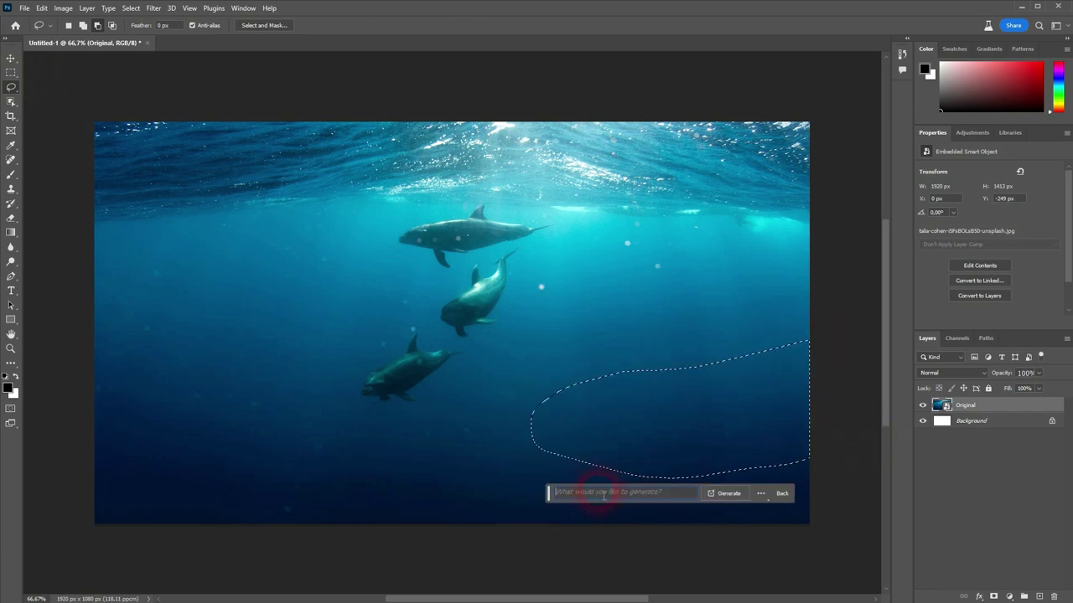
Generate a 'shark' fill, compare its variations up to the whale shark, then delete the layer
text(shark)
key(Return)
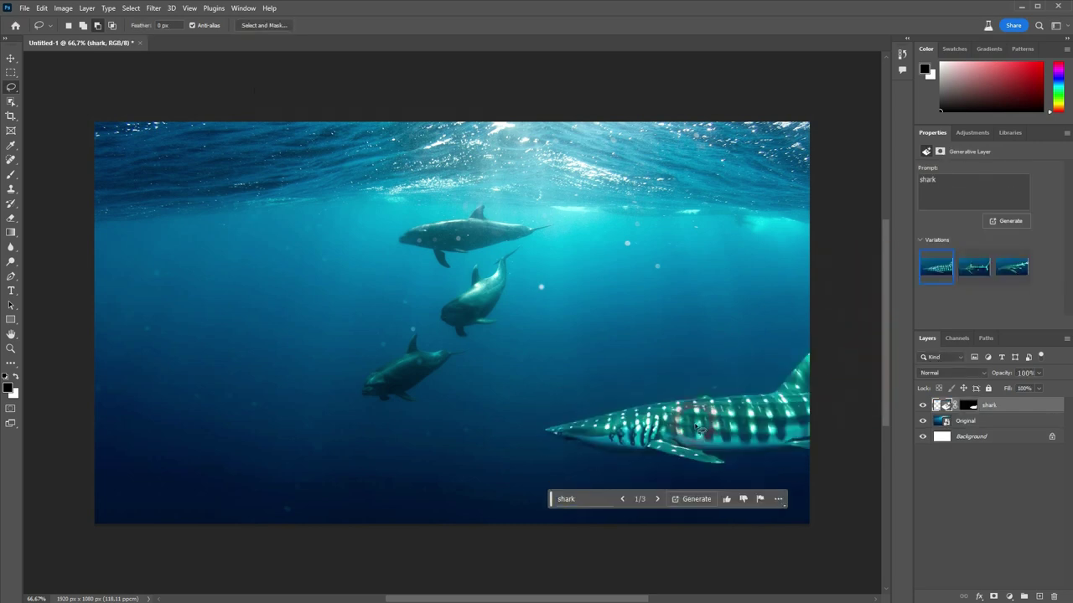
click(973, 268)
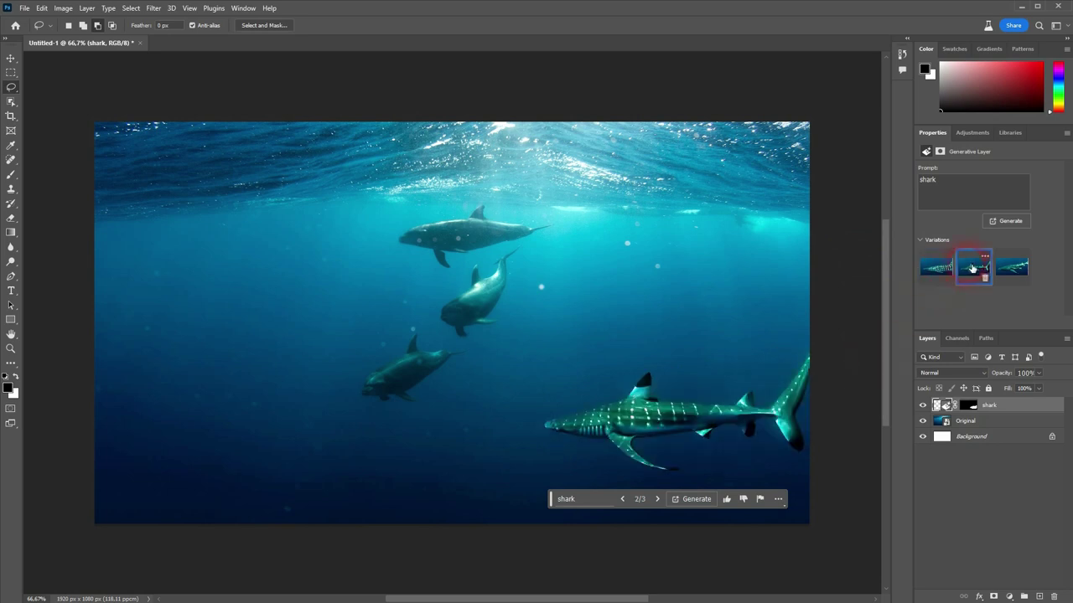
click(1012, 269)
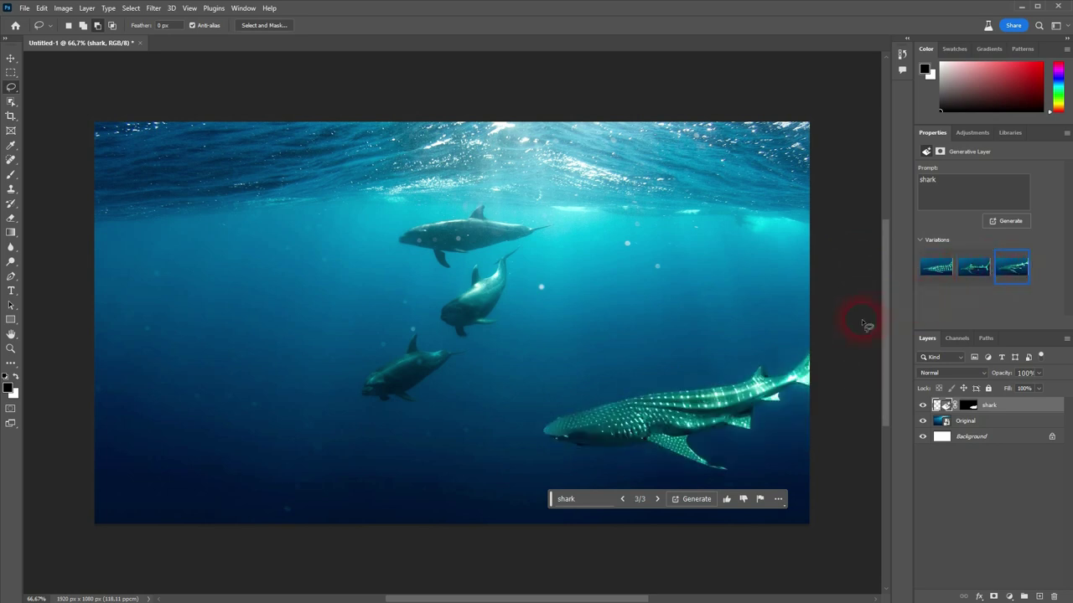
click(1056, 597)
click(484, 233)
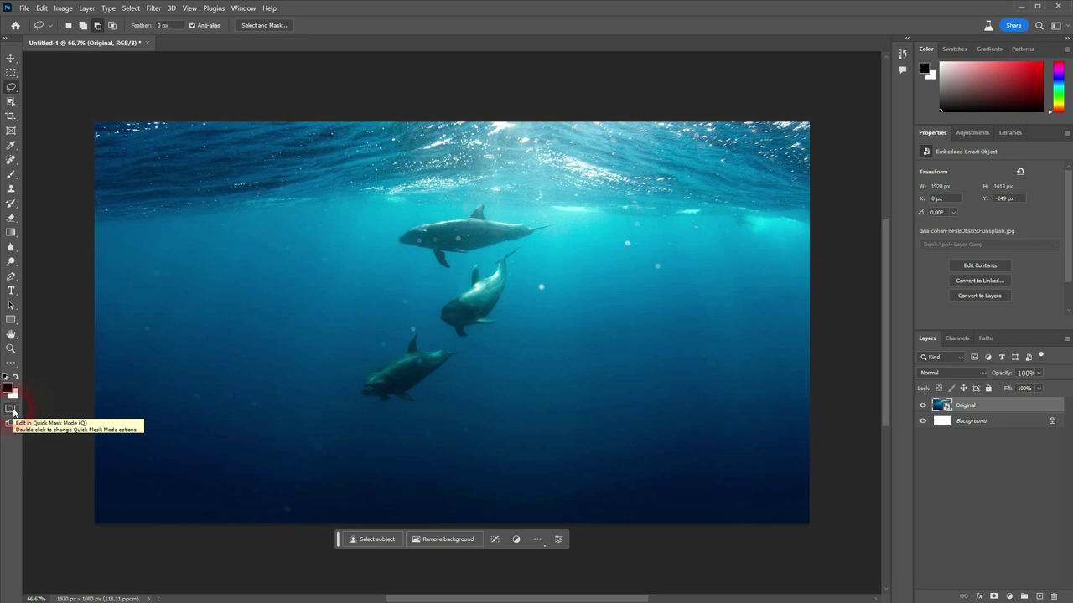
Enter Quick Mask, swap the colours and fill the entire mask over the photo
click(11, 409)
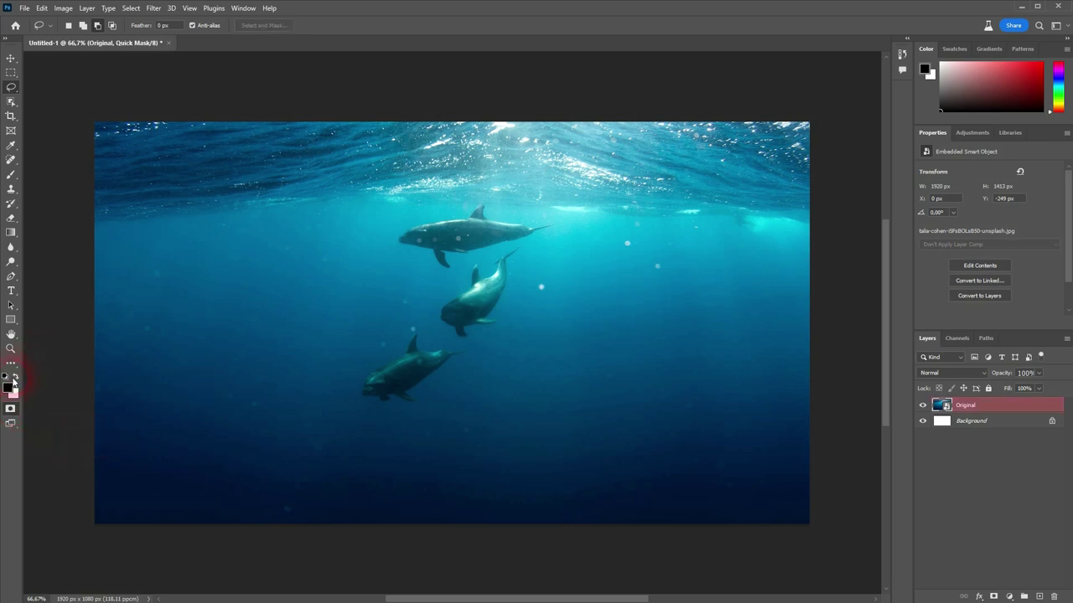
click(16, 378)
key(ctrl+BackSpace)
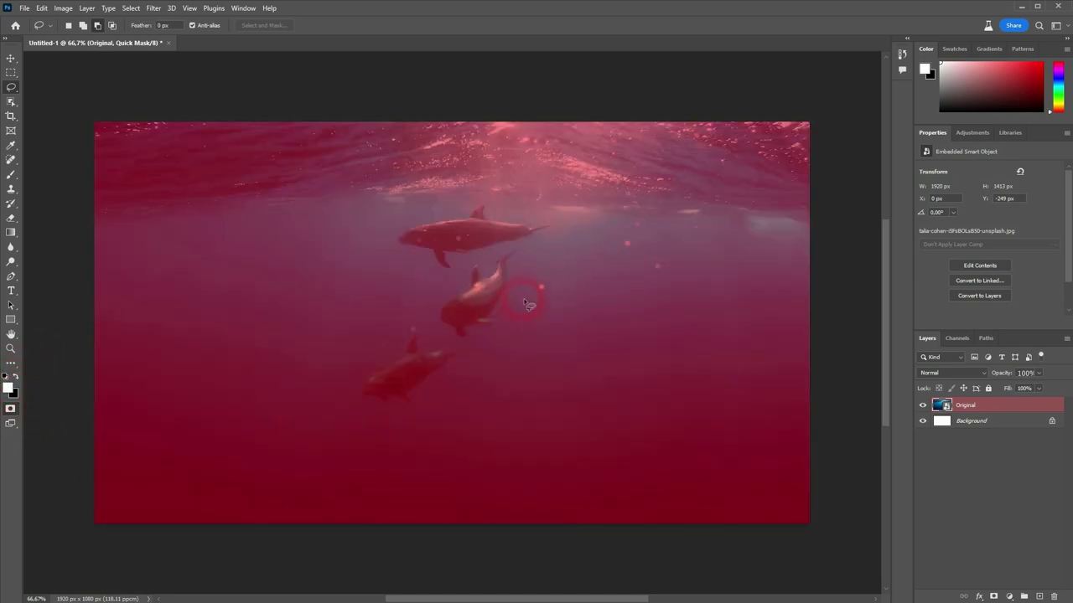
Set the foreground colour to dark grey 1a1a1a (10% brightness) in the Color Picker
click(8, 387)
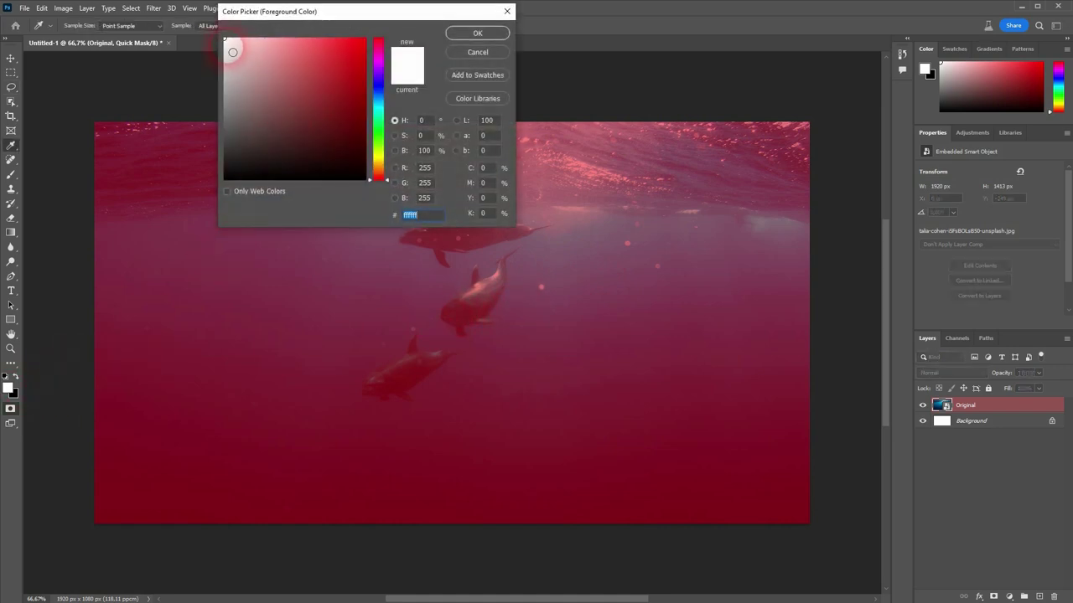
mouse_move(228, 44)
mouse_down()
mouse_move(214, 84)
mouse_move(203, 37)
mouse_up()
text(50)
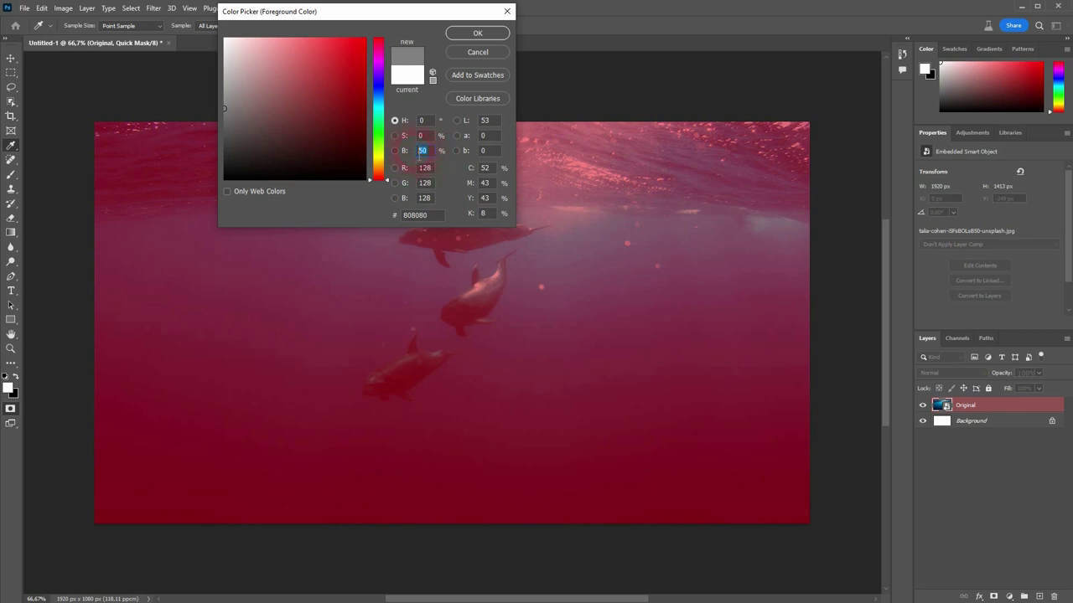
text(10)
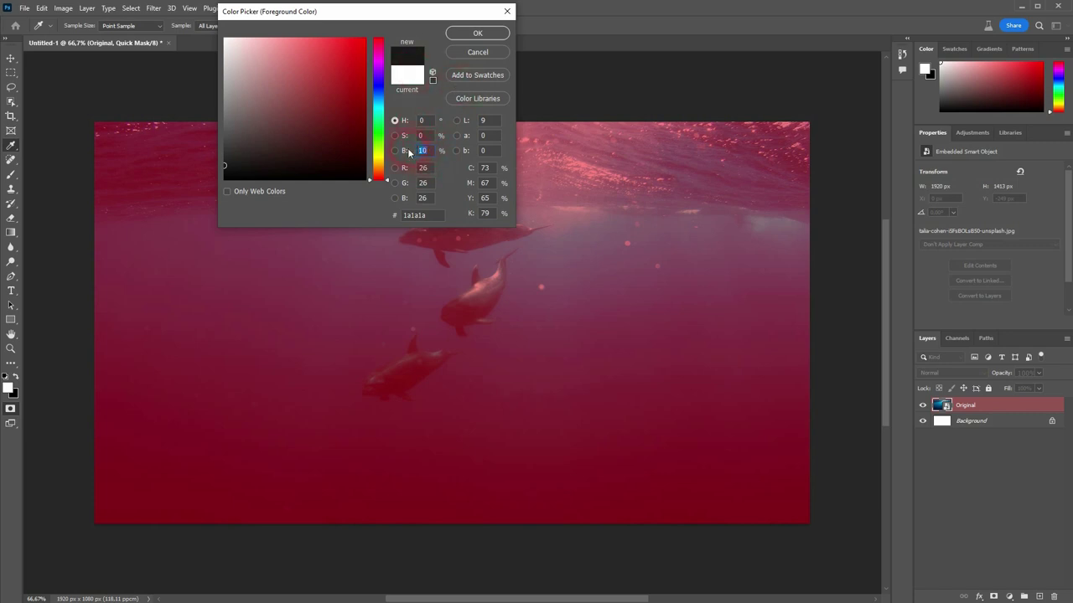
Paint a soft 105 px grey patch over the lower-right water, then exit Quick Mask
click(478, 33)
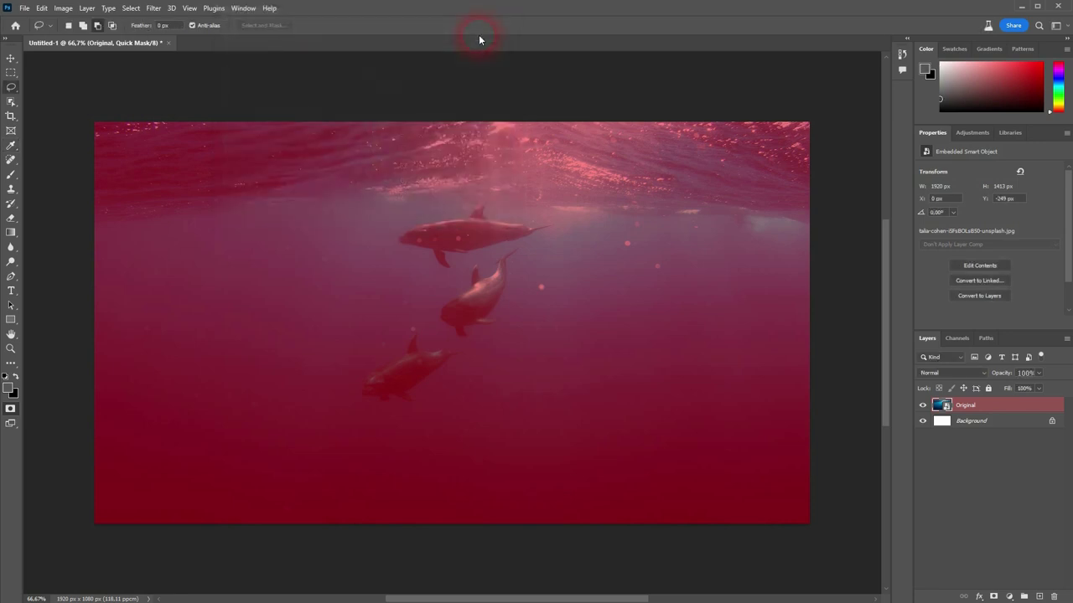
click(13, 175)
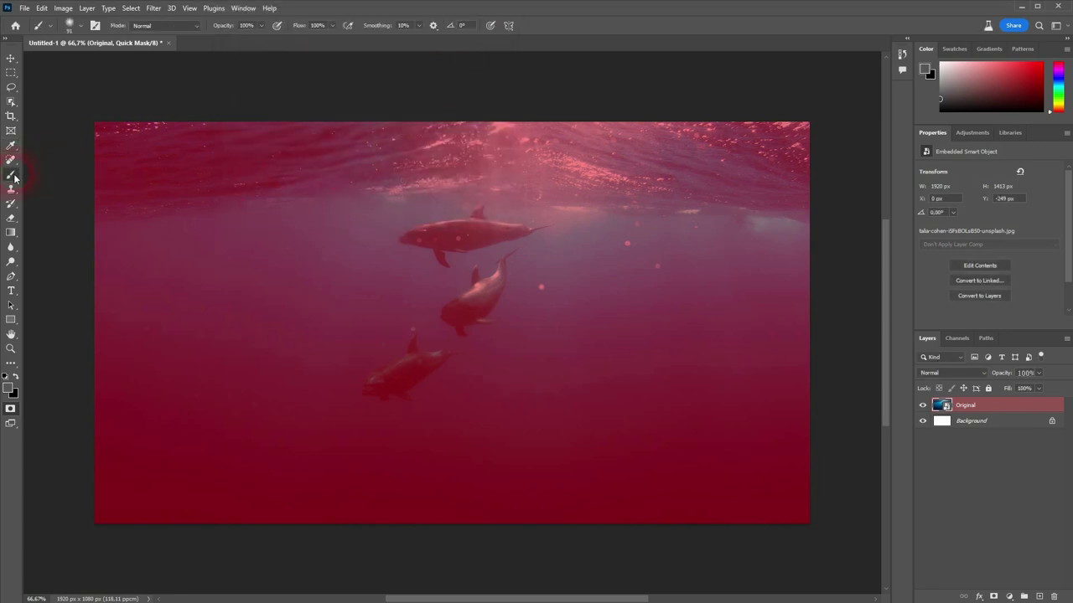
click(80, 25)
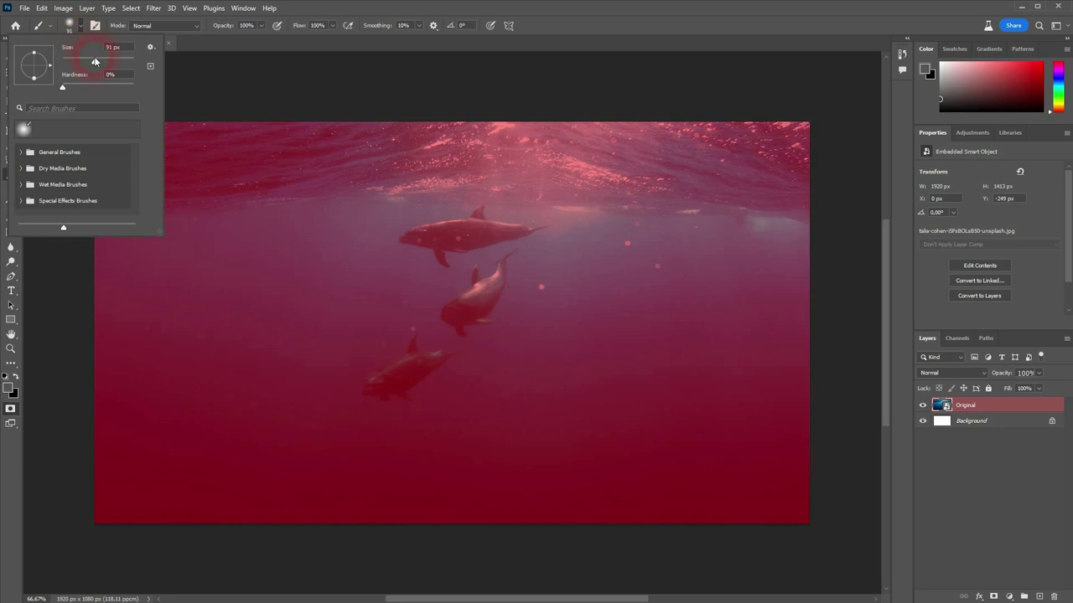
click(795, 339)
mouse_move(748, 349)
mouse_down()
mouse_move(569, 399)
mouse_move(612, 431)
mouse_move(711, 446)
mouse_move(869, 436)
mouse_move(820, 419)
mouse_move(658, 419)
mouse_move(611, 402)
mouse_move(810, 361)
mouse_move(841, 373)
mouse_move(773, 395)
mouse_move(630, 397)
mouse_move(824, 404)
mouse_move(815, 413)
mouse_move(667, 428)
mouse_move(601, 408)
mouse_move(690, 380)
mouse_move(802, 365)
mouse_move(848, 374)
mouse_move(730, 366)
mouse_move(604, 384)
mouse_move(676, 367)
mouse_move(535, 403)
mouse_move(614, 435)
mouse_move(783, 431)
mouse_up()
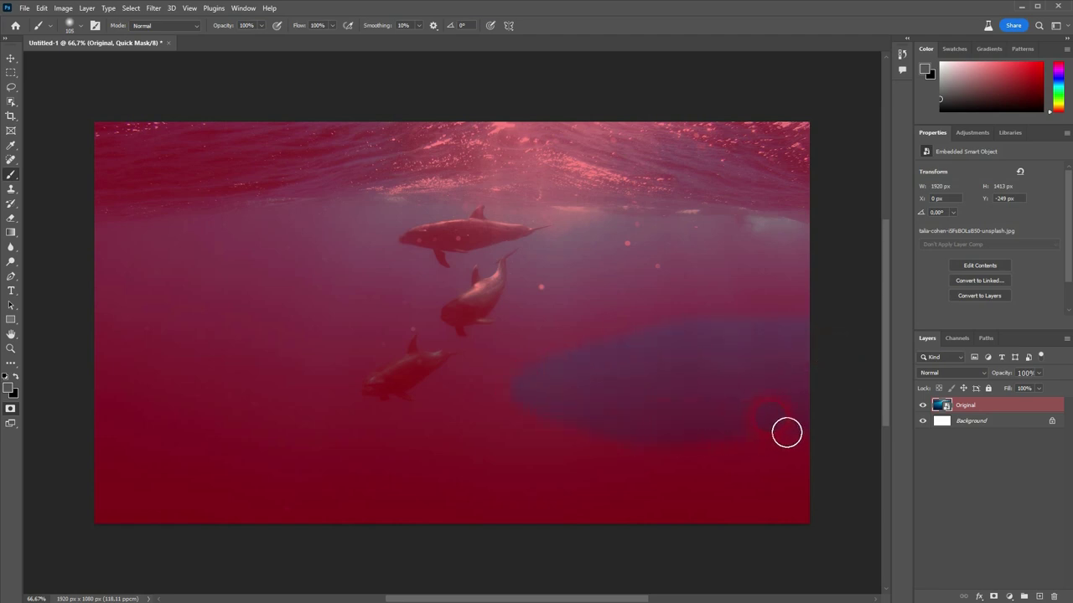
click(10, 409)
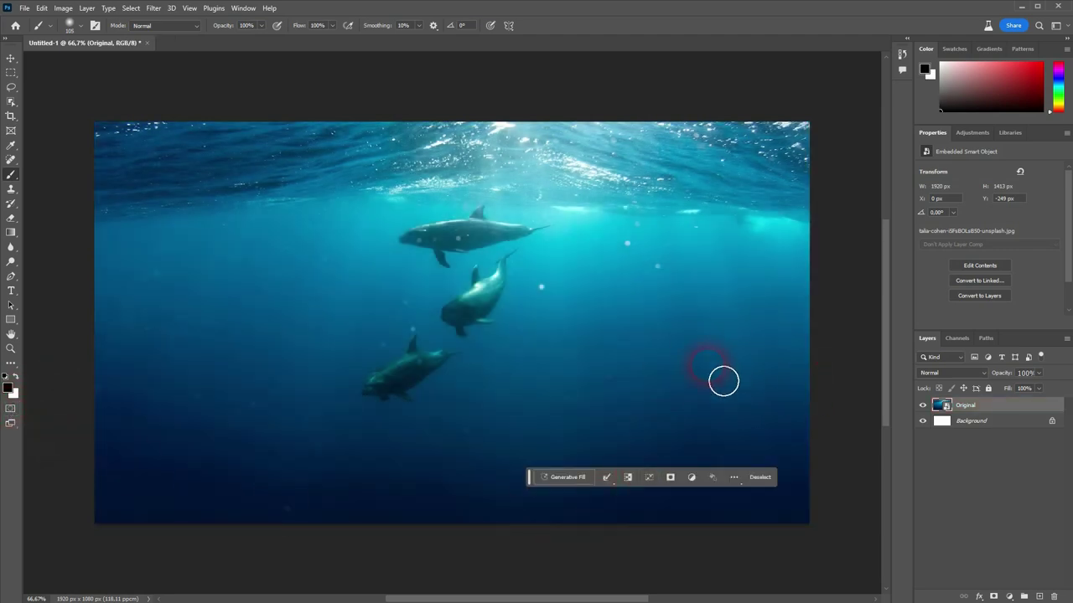
Generate a shark fill in the new selection and settle on the second variation
click(573, 477)
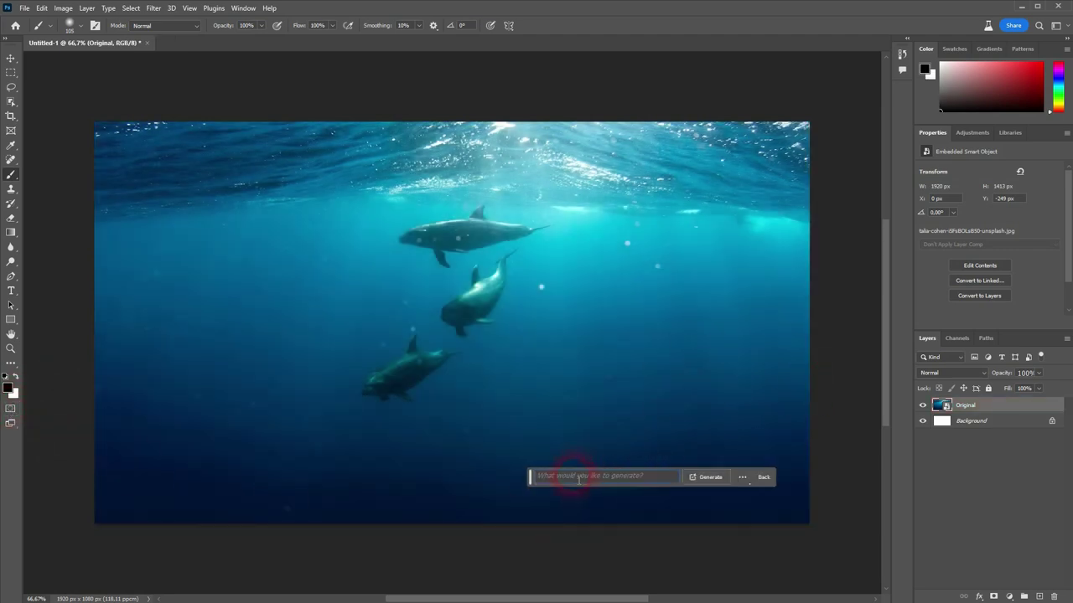
text(shark)
key(Return)
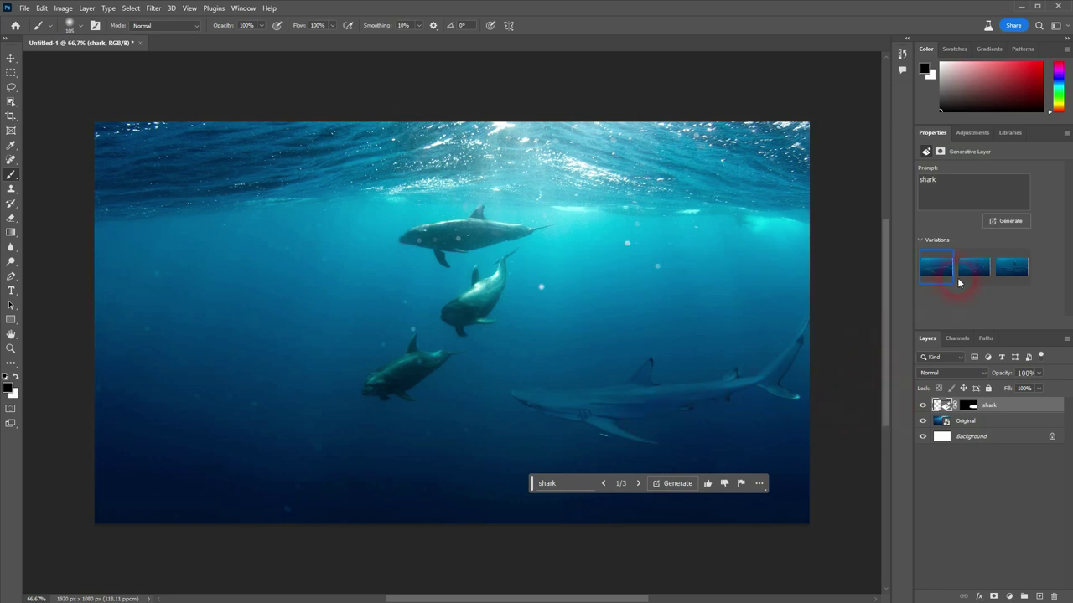
click(985, 267)
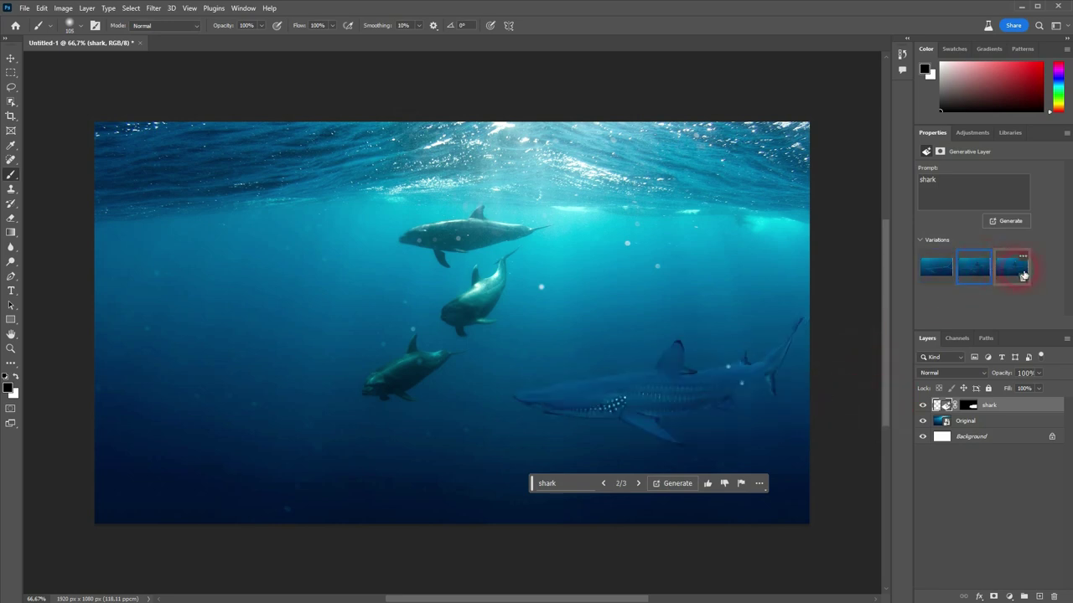
click(1023, 276)
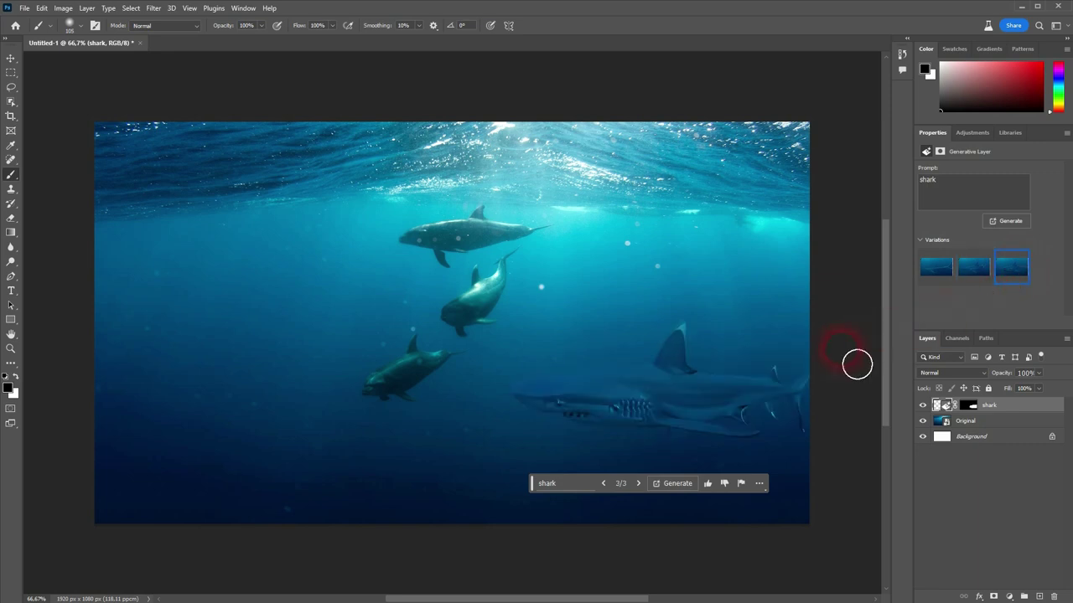
click(975, 275)
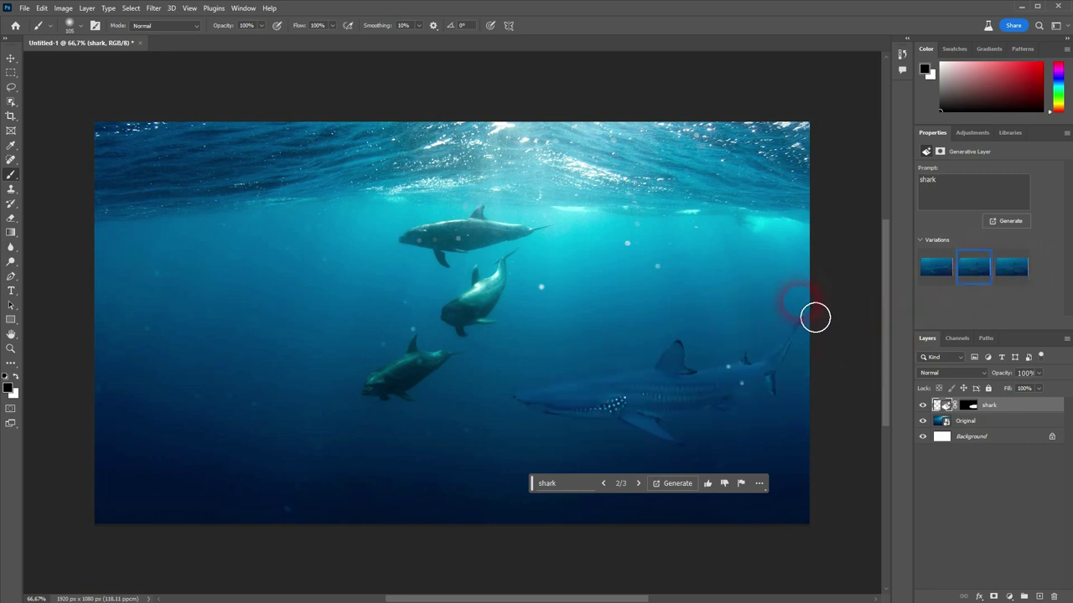
Delete the shark layer, then re-enter Quick Mask and mask the whole photo
click(1055, 596)
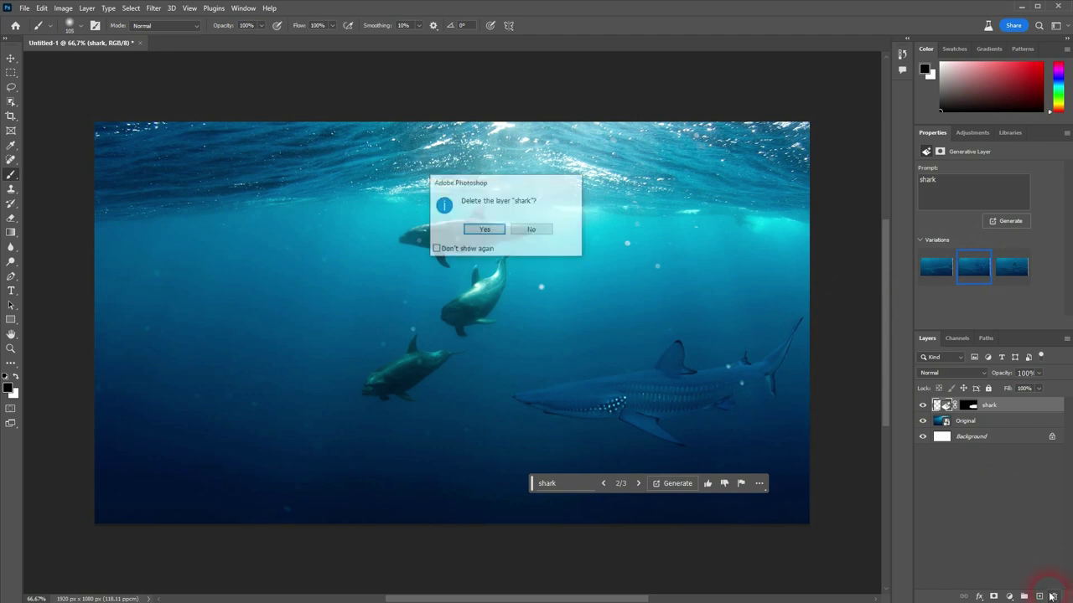
click(483, 230)
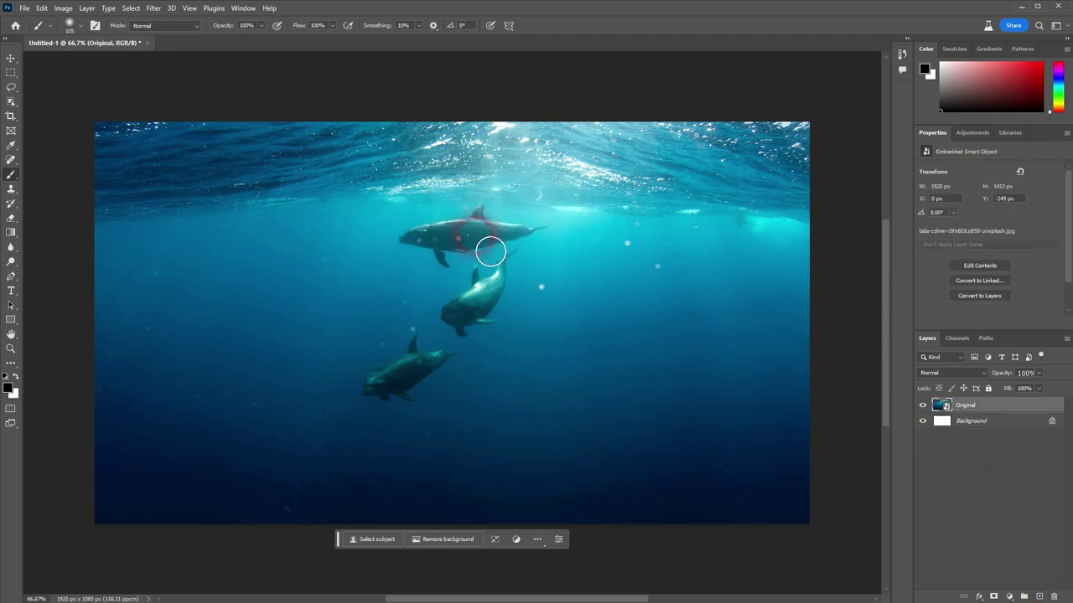
click(12, 410)
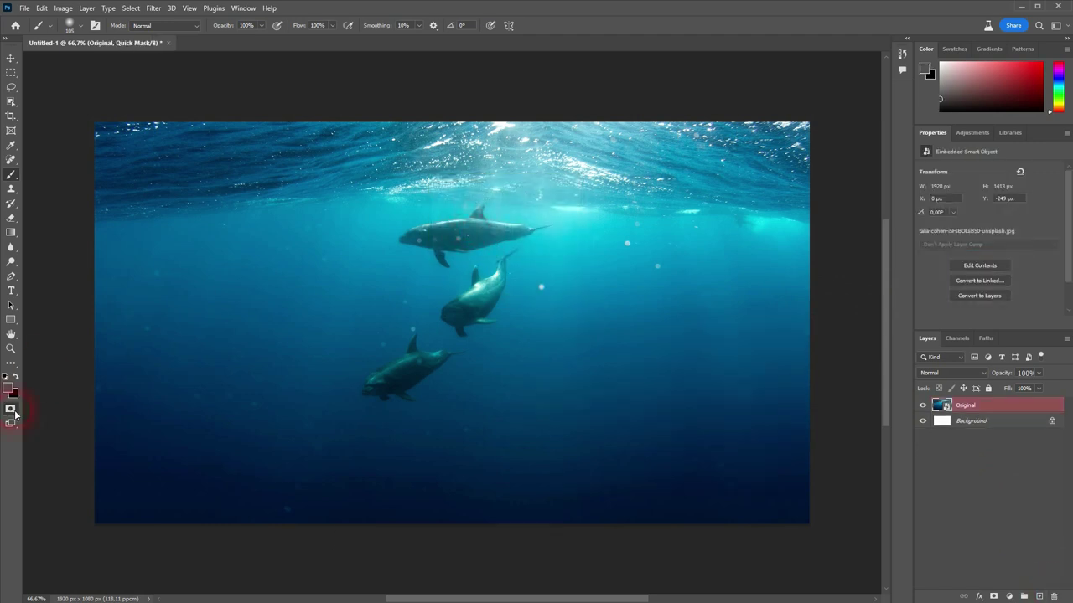
key(alt+BackSpace)
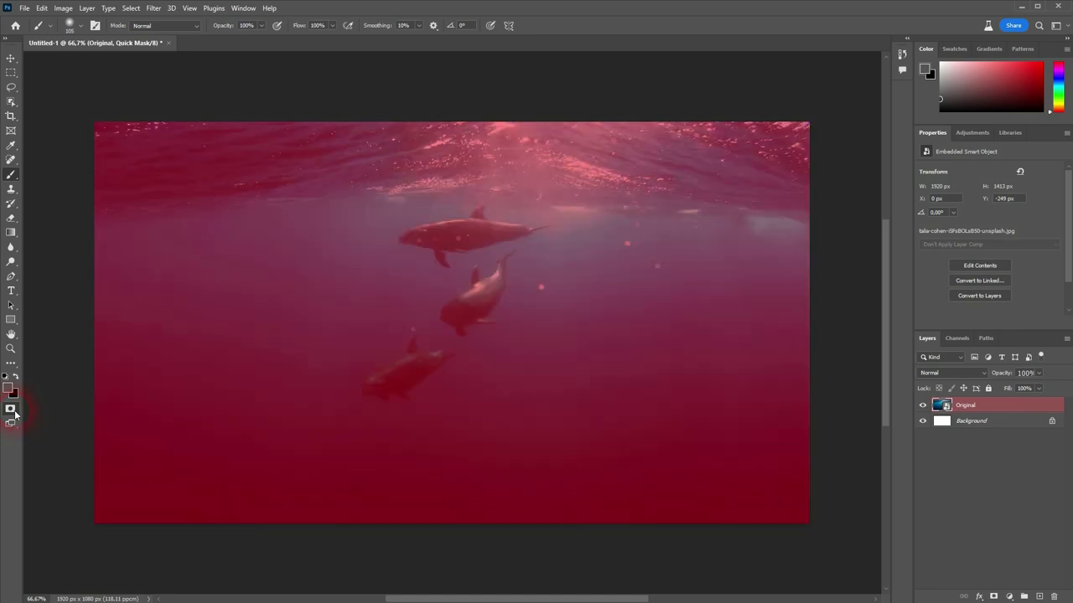
With the Brush Tool active, set the foreground to grey 999999 (brightness 60)
click(11, 173)
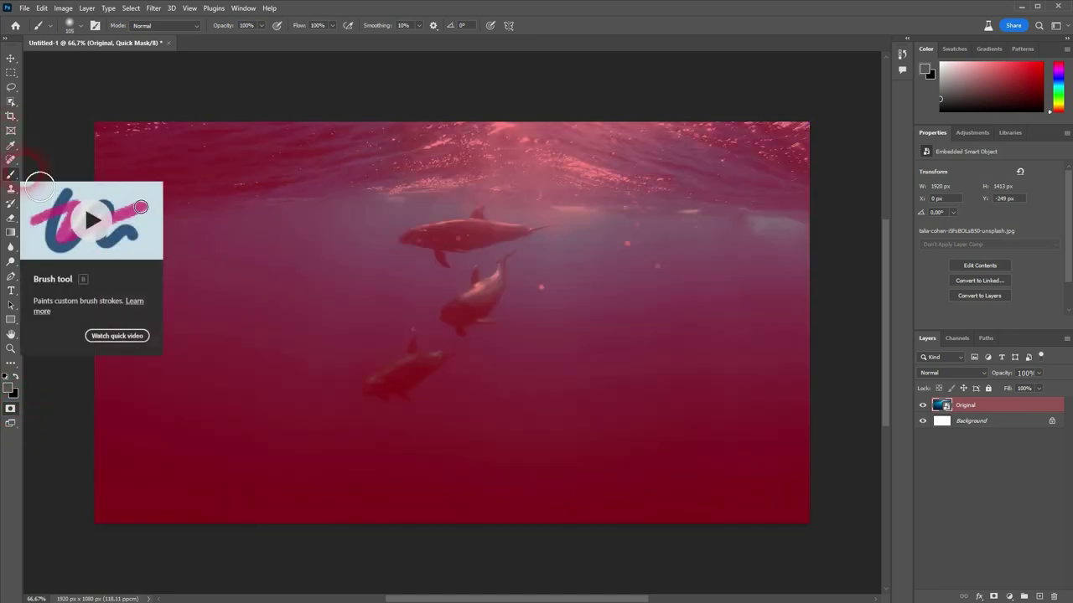
click(9, 387)
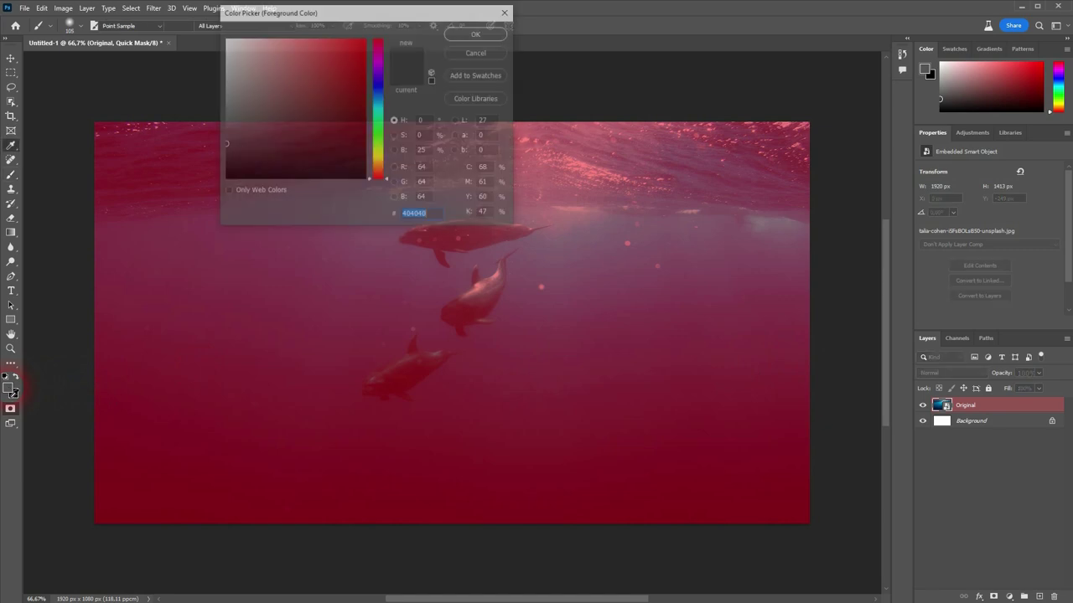
click(421, 152)
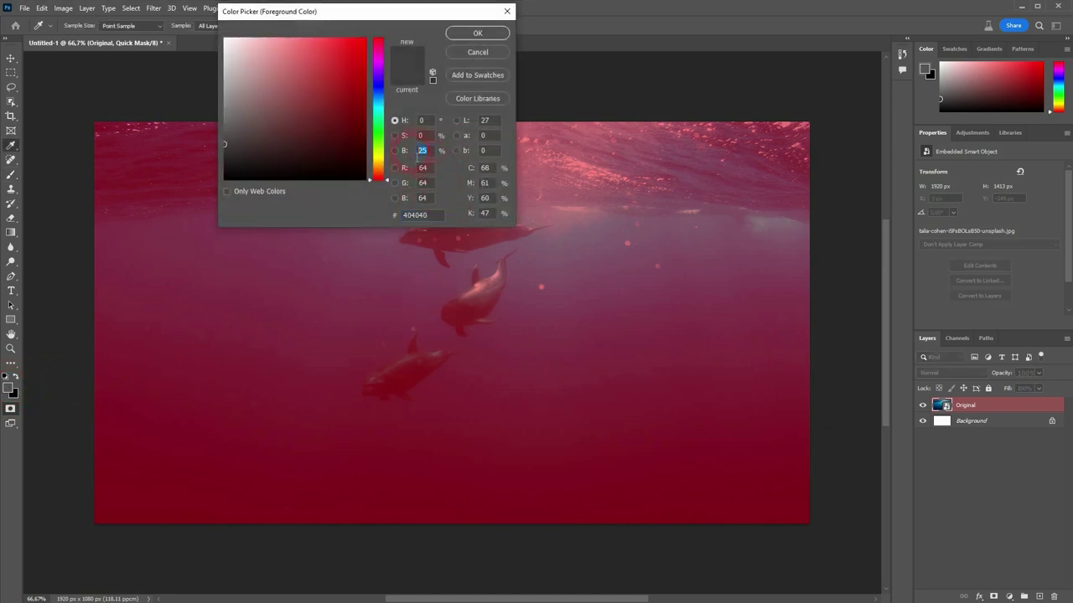
text(60)
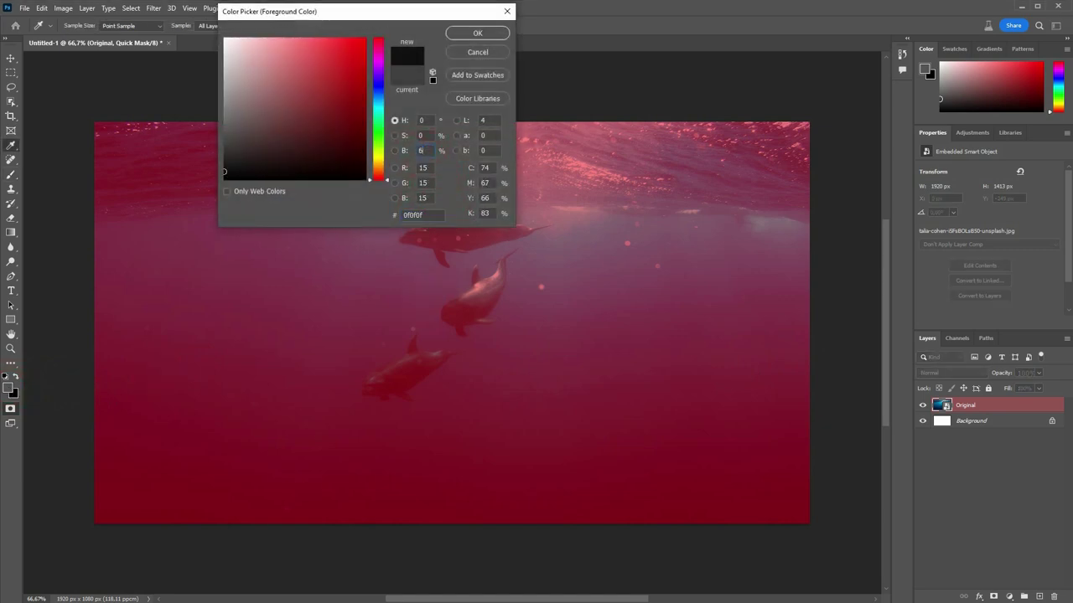
Accept the grey, paint a rounded lower-right area, and convert the mask to a selection
click(478, 33)
mouse_move(845, 354)
mouse_down()
mouse_move(671, 362)
mouse_move(588, 384)
mouse_move(562, 398)
mouse_move(559, 416)
mouse_move(581, 446)
mouse_move(884, 444)
mouse_move(640, 443)
mouse_move(580, 420)
mouse_move(593, 401)
mouse_move(714, 369)
mouse_move(810, 364)
mouse_move(871, 394)
mouse_move(819, 376)
mouse_move(731, 378)
mouse_move(603, 409)
mouse_move(607, 423)
mouse_move(852, 438)
mouse_move(857, 414)
mouse_move(631, 415)
mouse_move(871, 391)
mouse_move(693, 393)
mouse_up()
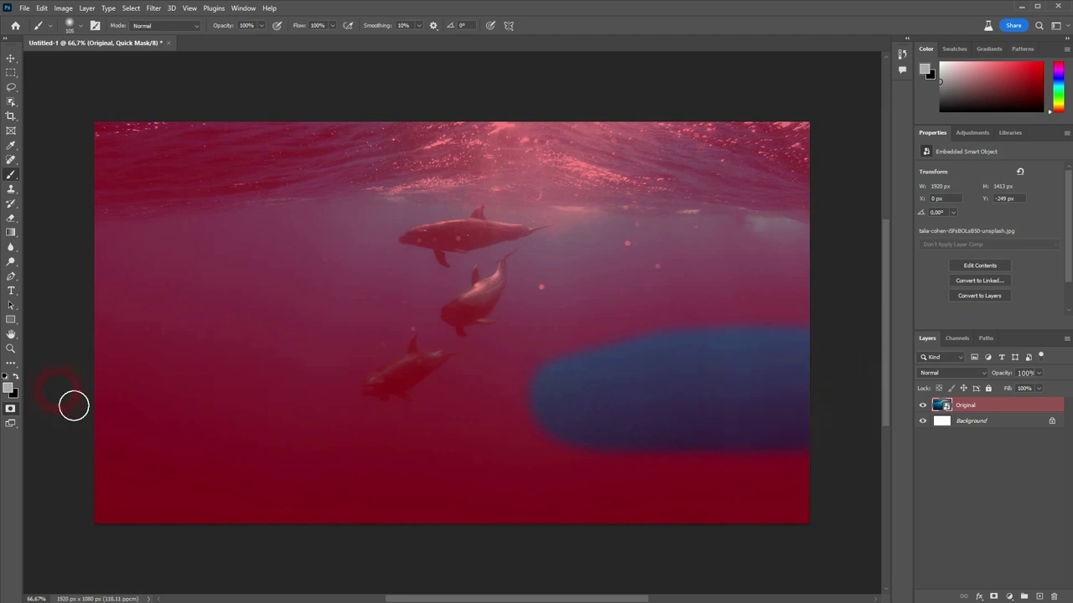
click(10, 409)
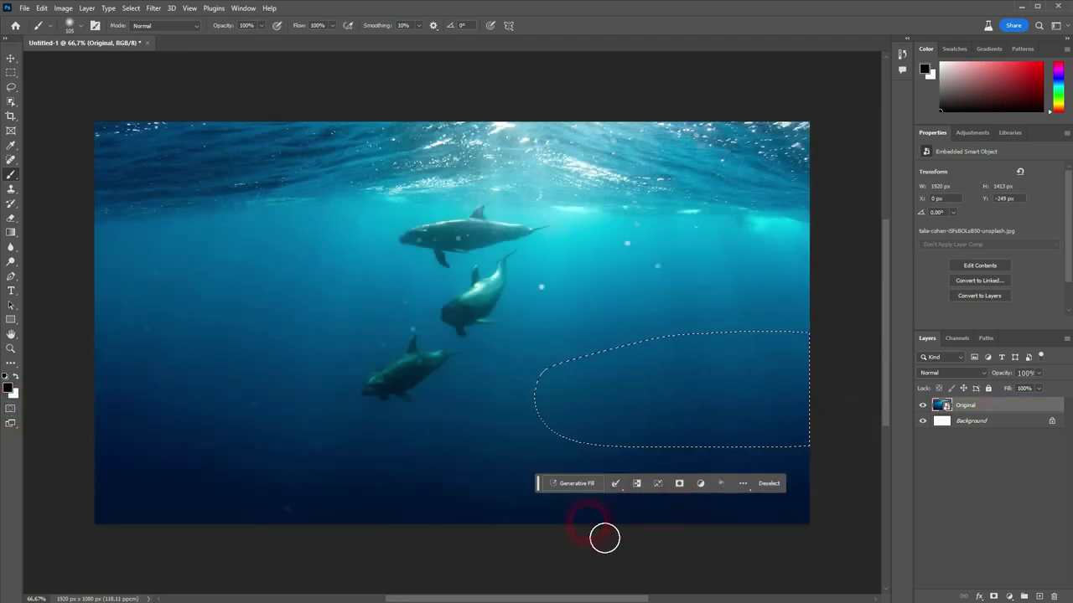
Run Generative Fill in the selection with the prompt 'shark'
click(576, 485)
text(shark)
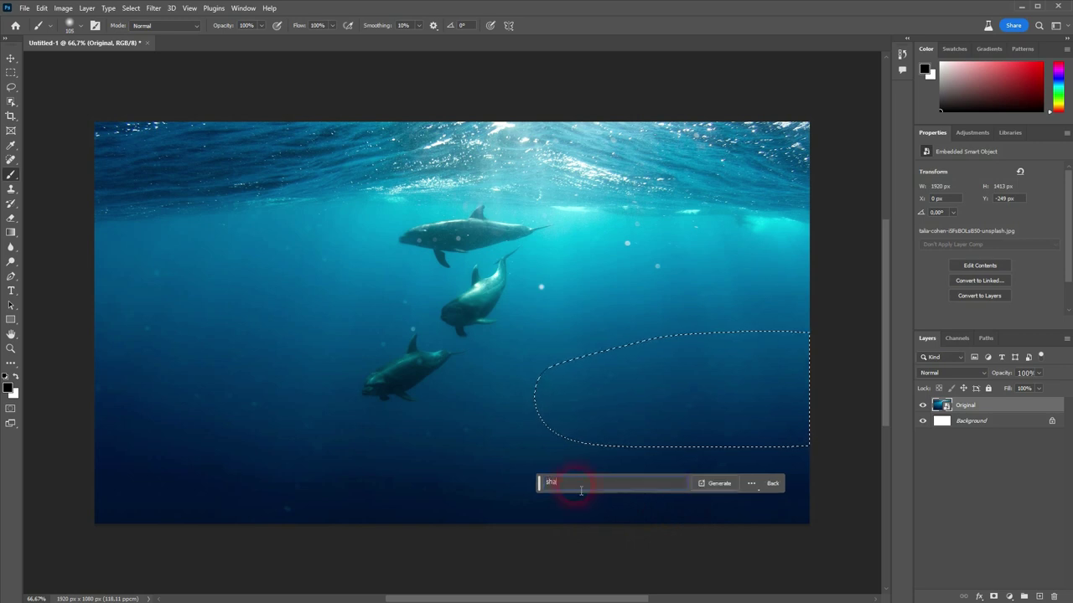
key(Return)
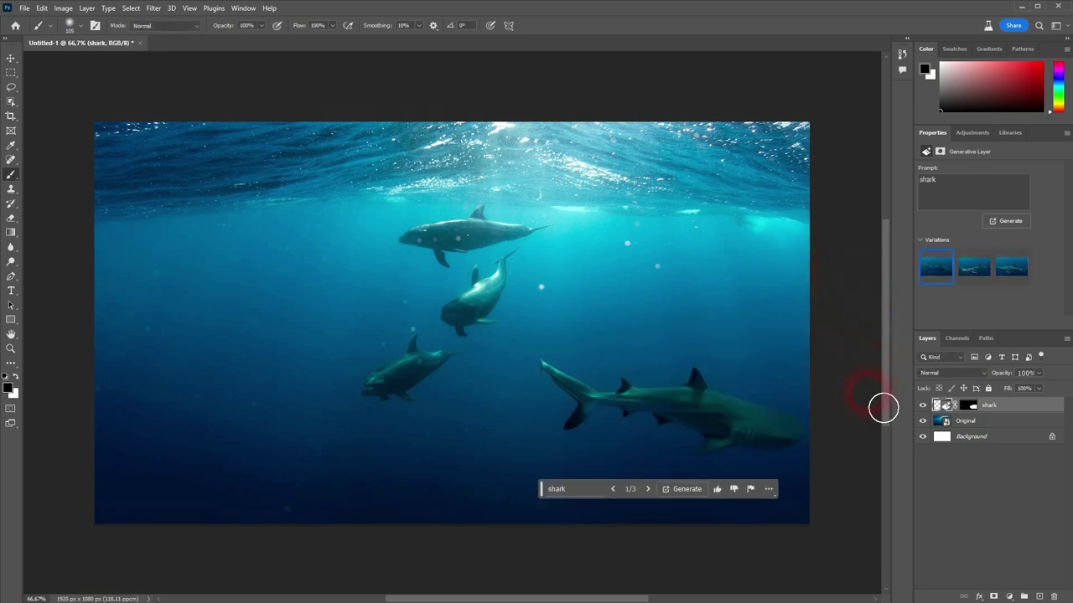
Compare the shark variations and choose the third, a spotted whale shark
click(969, 272)
click(1011, 270)
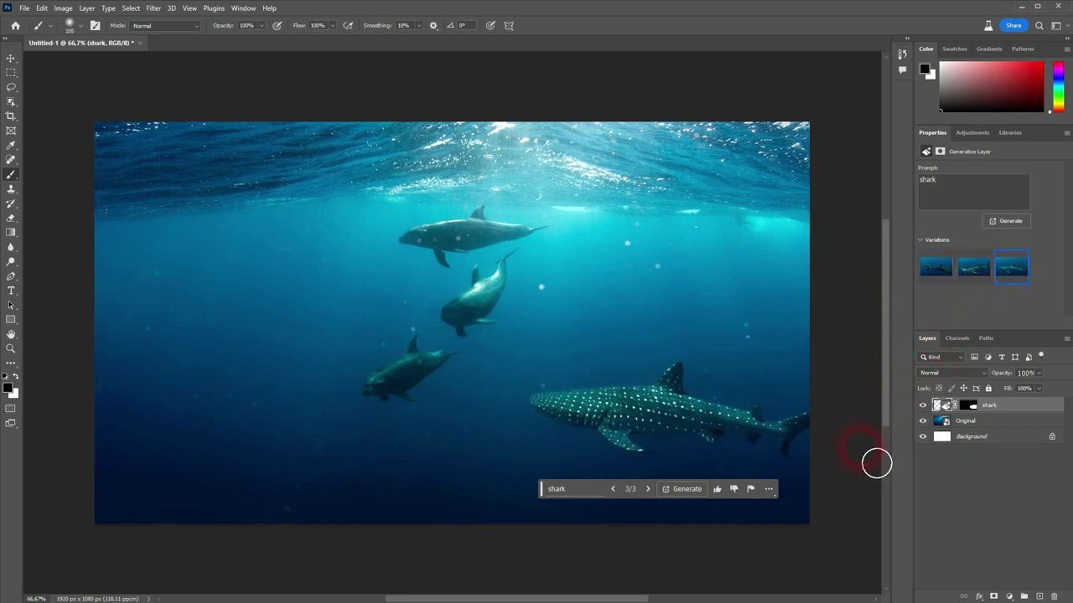
Reselect the shark layer and lower its opacity to about 62%
click(1008, 399)
click(1008, 421)
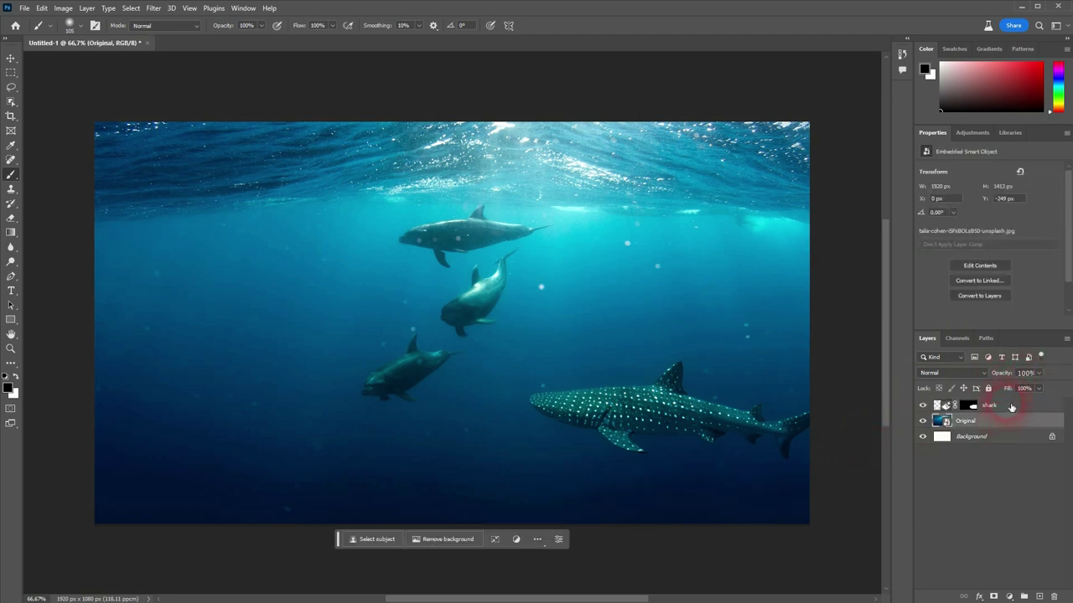
click(1008, 405)
drag(1007, 377, 982, 396)
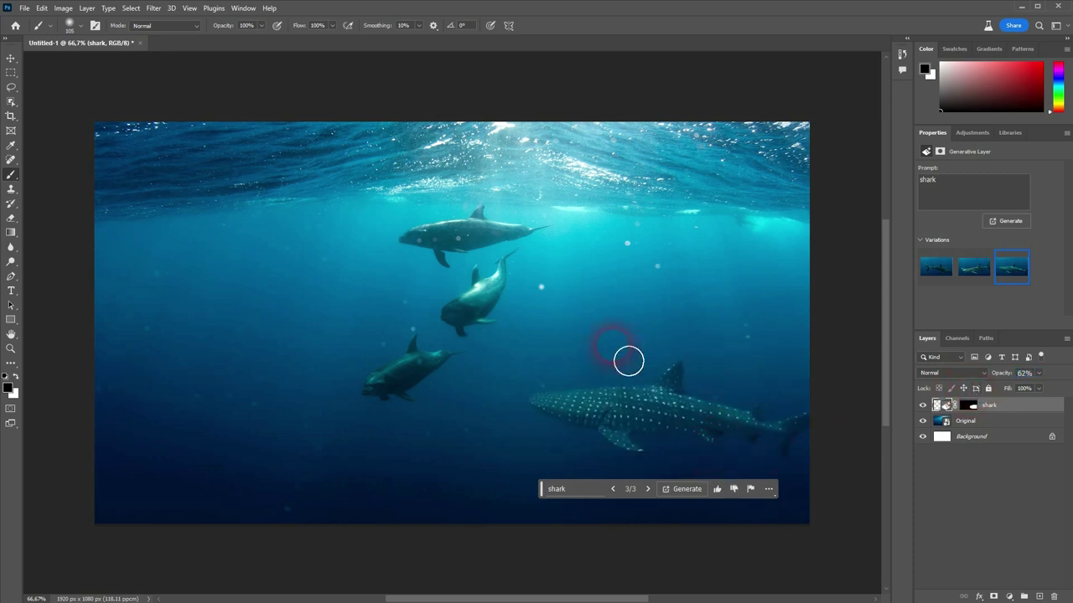
click(11, 59)
Make the Background layer active in the Layers panel, leaving the whale shark composite unchanged
click(976, 441)
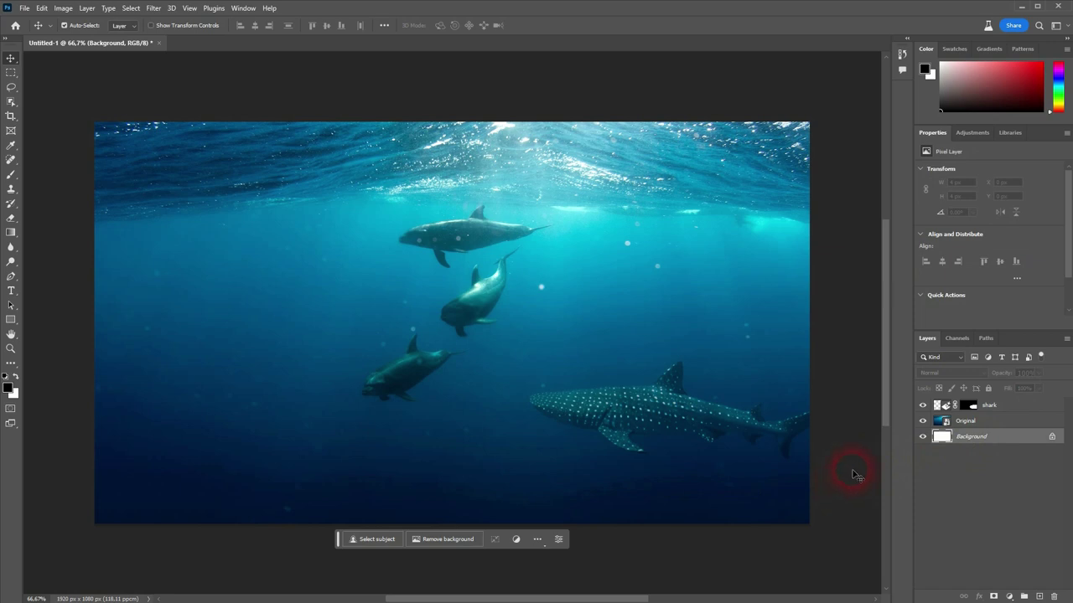